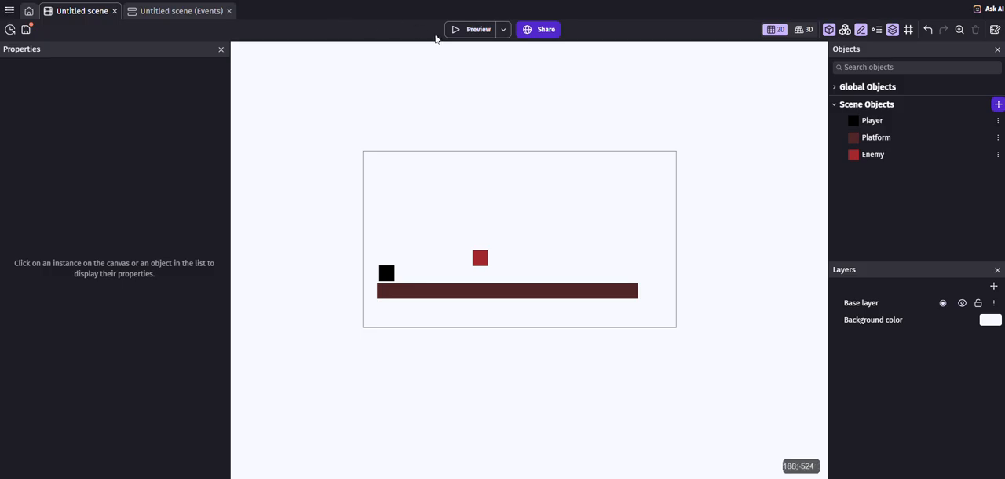
# Step: Preview the game, move the player both ways and jump around the enemy, and close the preview
pyautogui.click(473, 29)
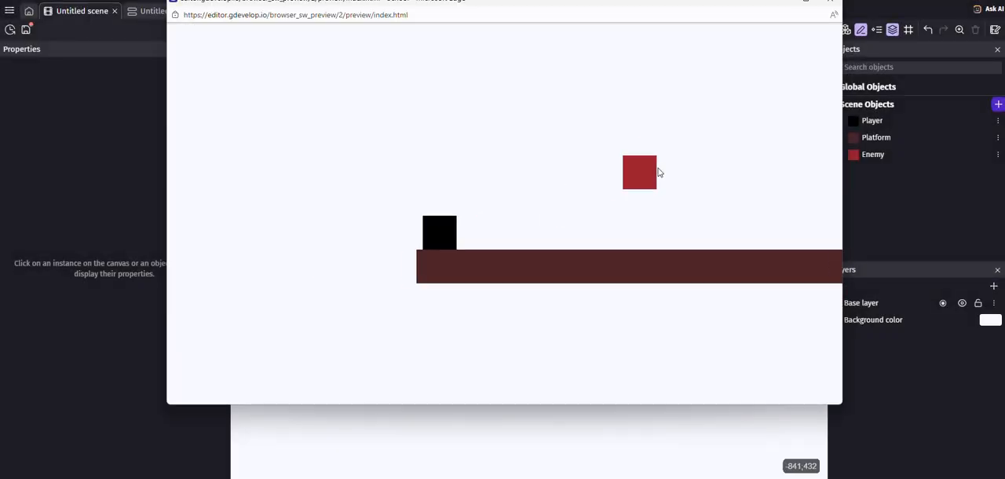
pyautogui.press('Right')
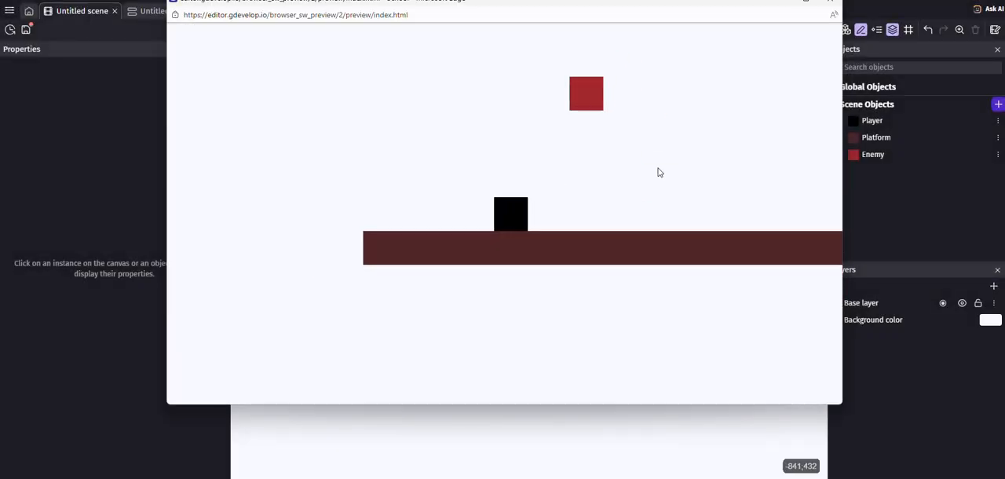
pyautogui.press('space')
pyautogui.press('Left')
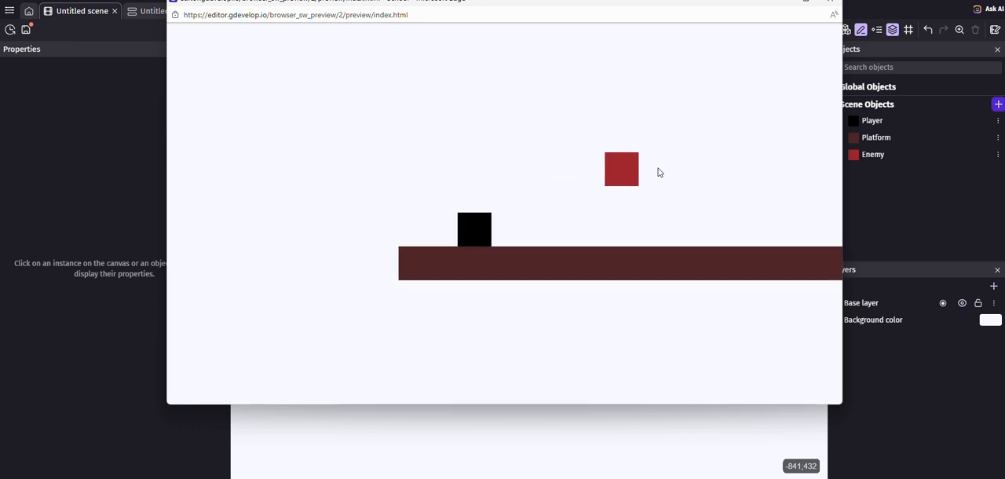
pyautogui.press('Right')
pyautogui.press('space')
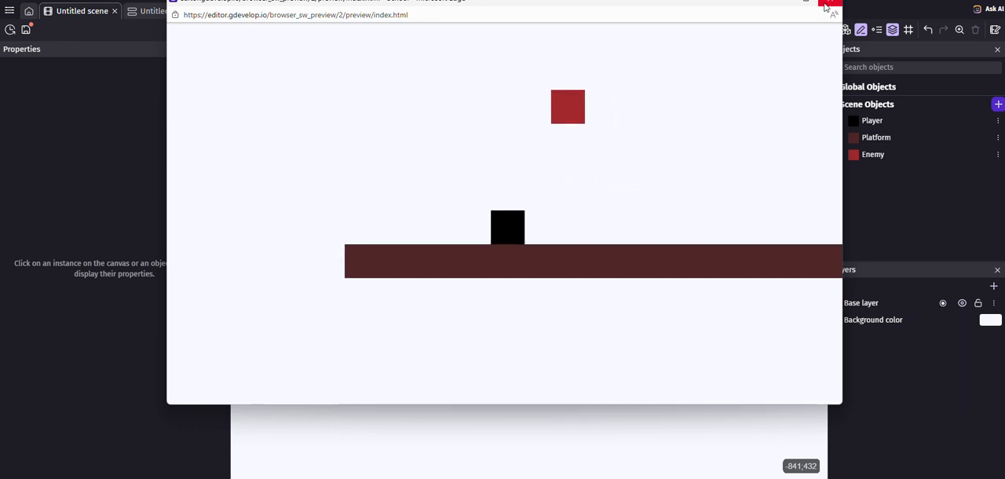
pyautogui.press('space')
pyautogui.press('Right')
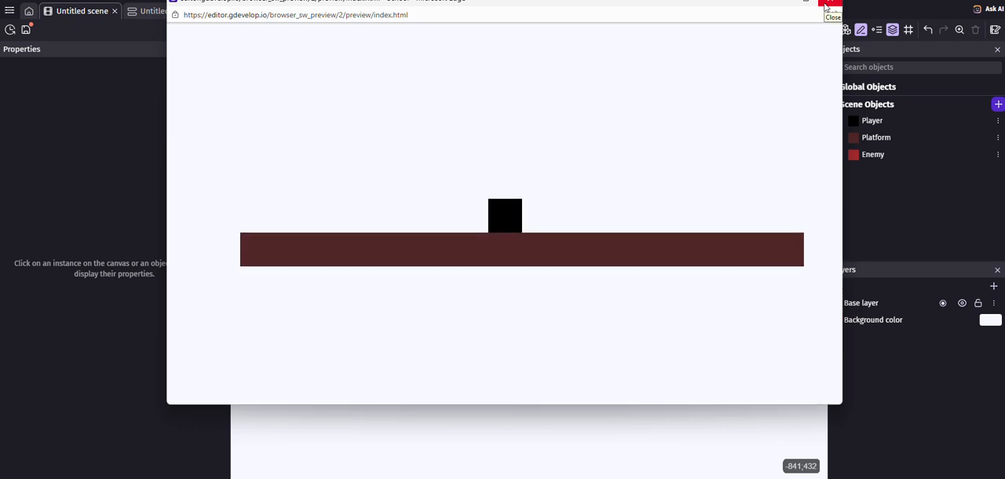
pyautogui.click(828, 4)
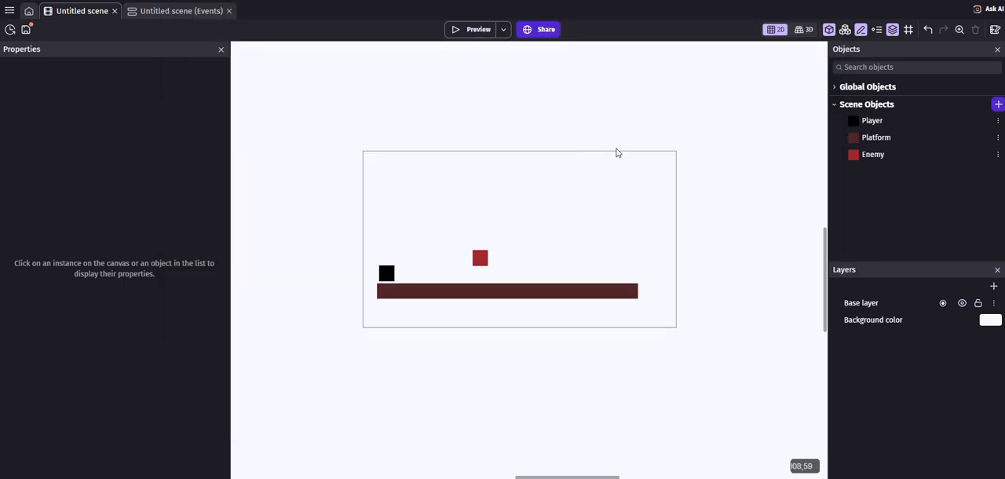
# Step: Lower the Enemy instance onto the platform and open its NewSprite animation in an enlarged Piskel editor window
pyautogui.moveTo(481, 258); pyautogui.dragTo(476, 274)
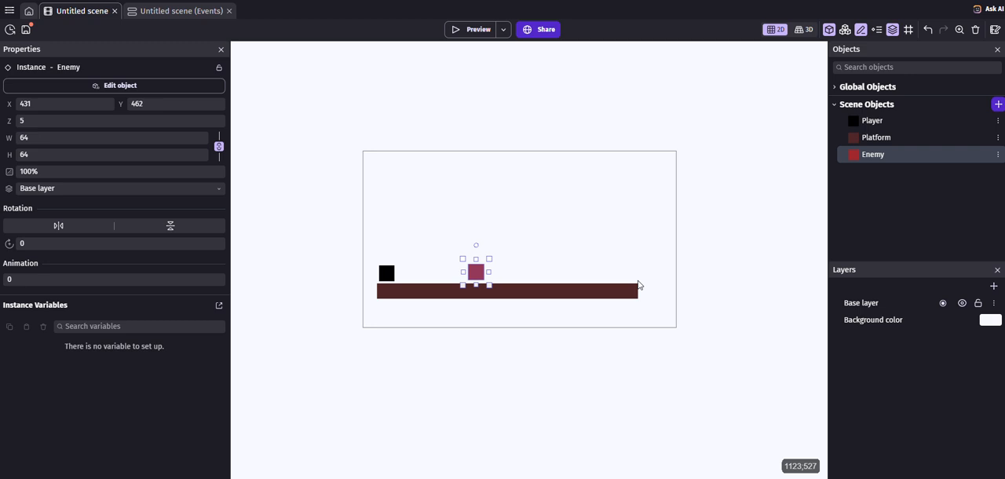
pyautogui.doubleClick(877, 156)
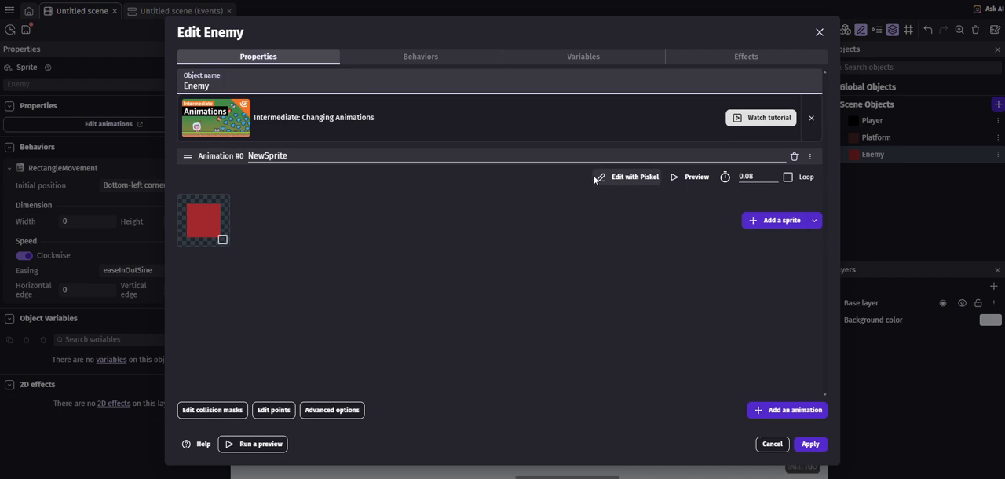
pyautogui.click(636, 179)
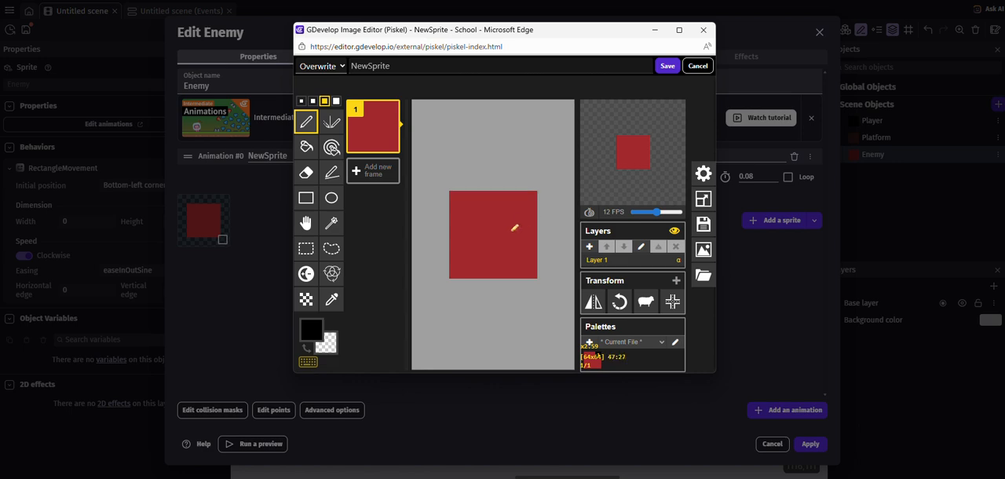
pyautogui.scroll(2, 514, 228)
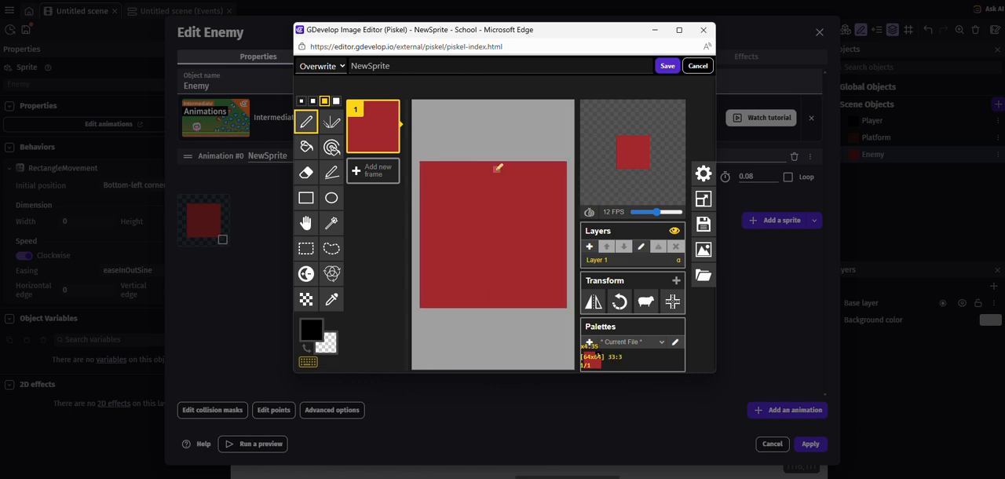
pyautogui.moveTo(559, 30); pyautogui.dragTo(383, 10)
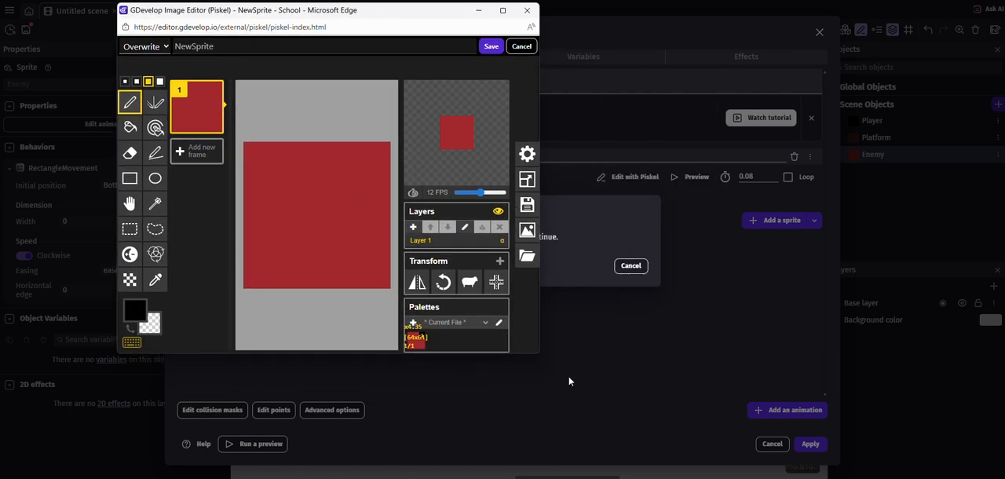
pyautogui.moveTo(539, 354); pyautogui.dragTo(934, 416)
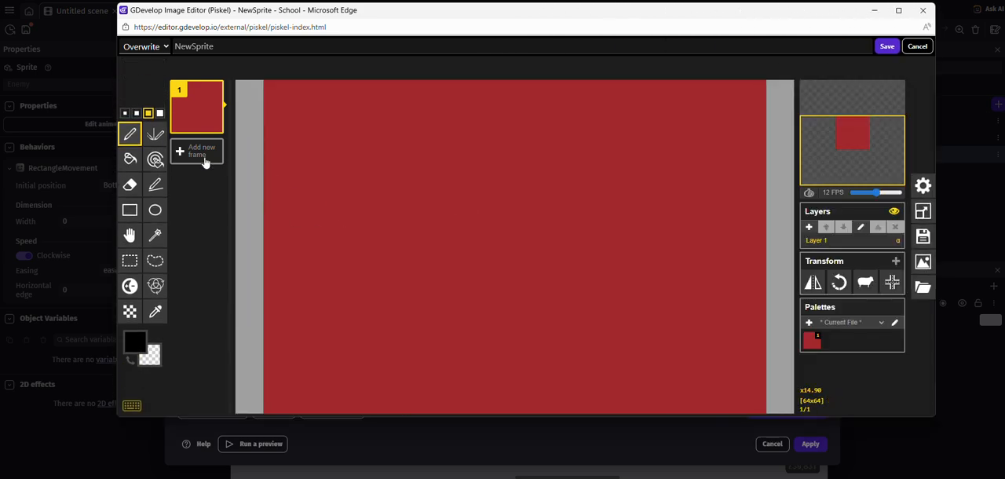
# Step: Add a blank frame to the sprite and delete the original red square frame
pyautogui.click(198, 154)
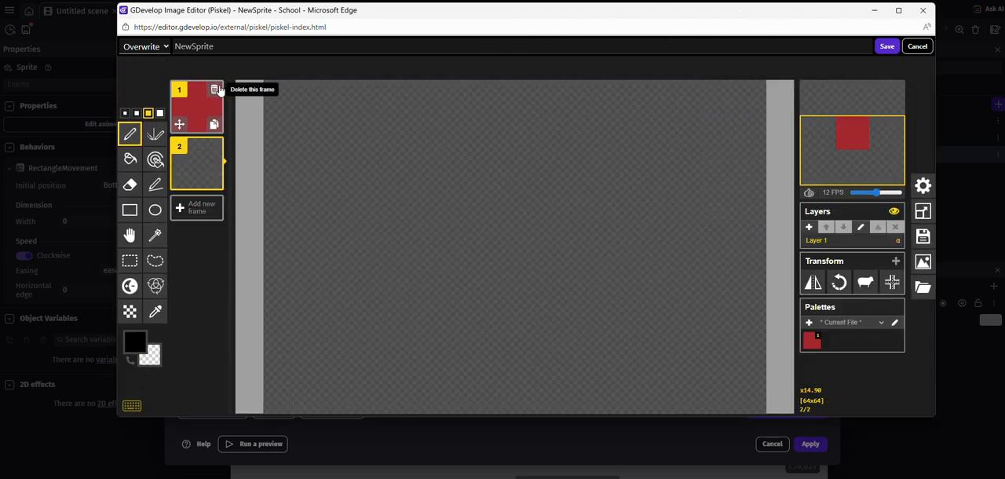
pyautogui.click(215, 91)
pyautogui.scroll(-5, 541, 283)
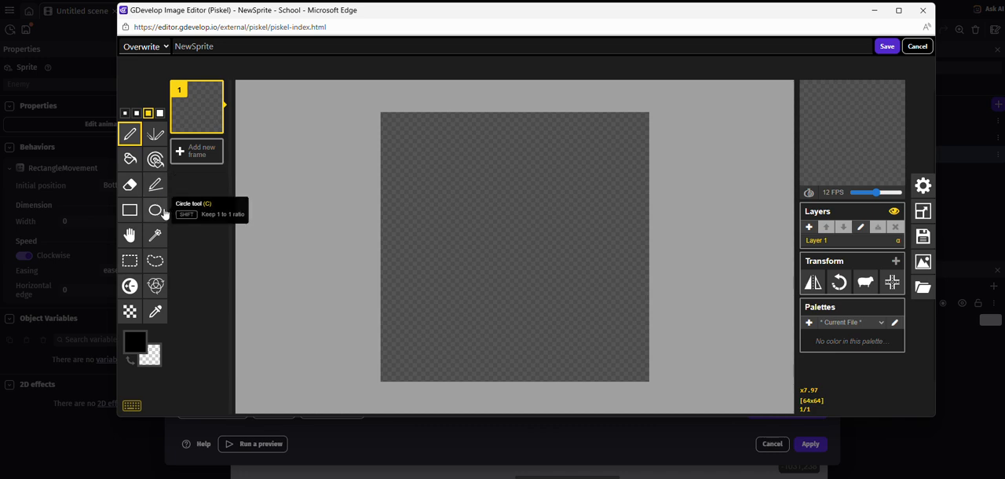
# Step: Draw a large black circle outline with a 2-pixel pen and centre it on the canvas
pyautogui.click(154, 210)
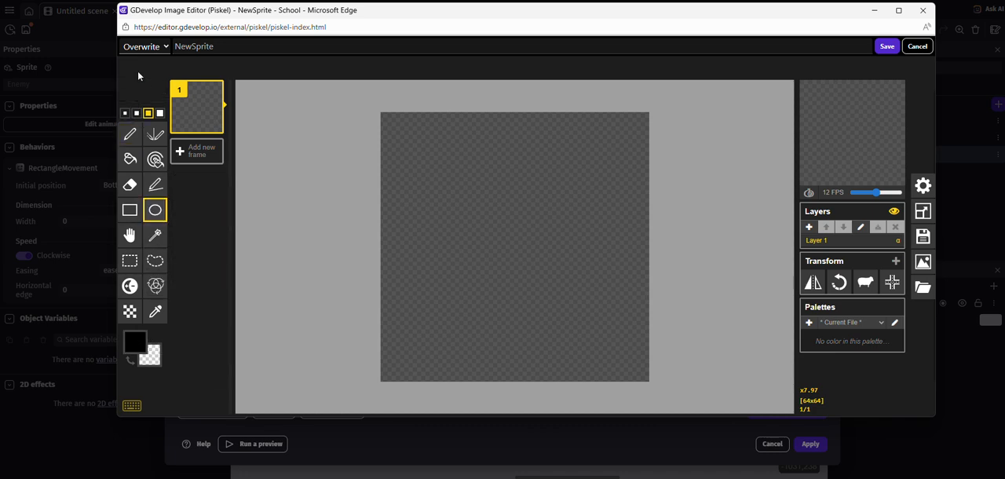
pyautogui.click(137, 112)
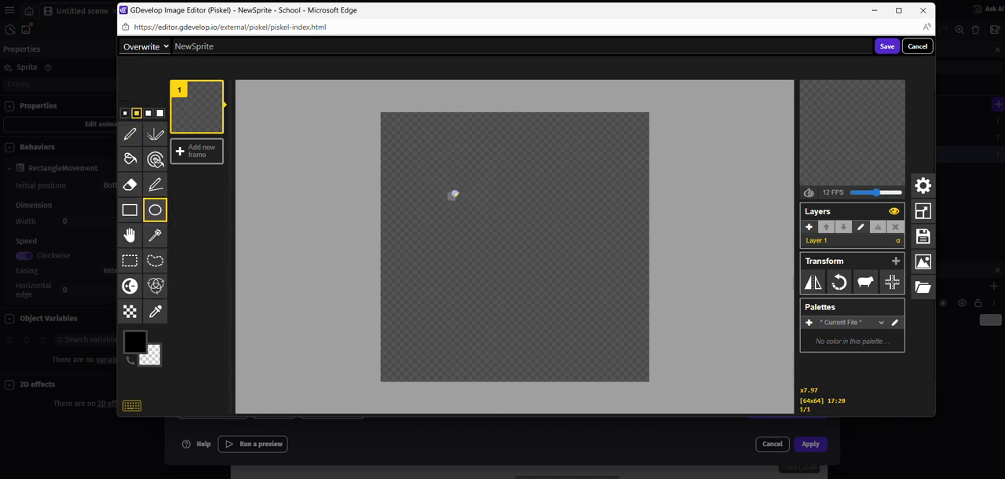
pyautogui.moveTo(449, 191); pyautogui.dragTo(610, 342)
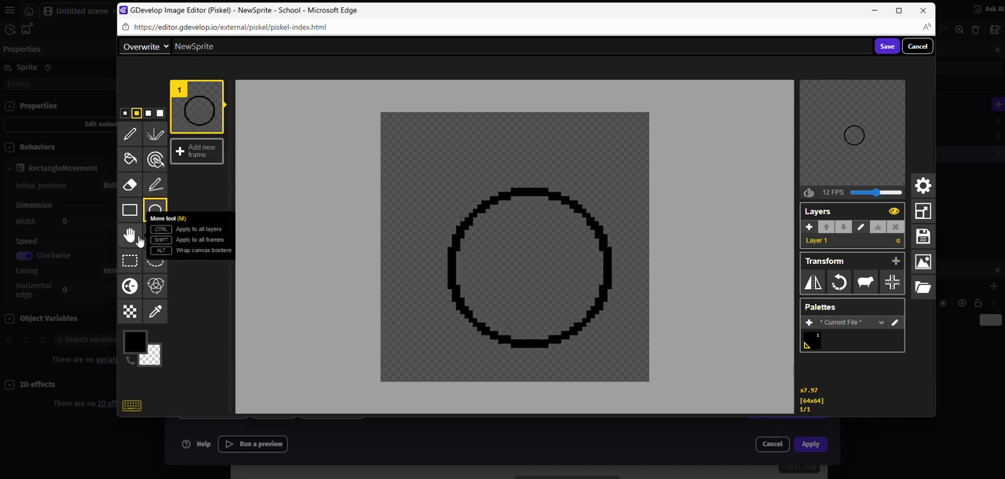
pyautogui.click(155, 235)
pyautogui.click(484, 201)
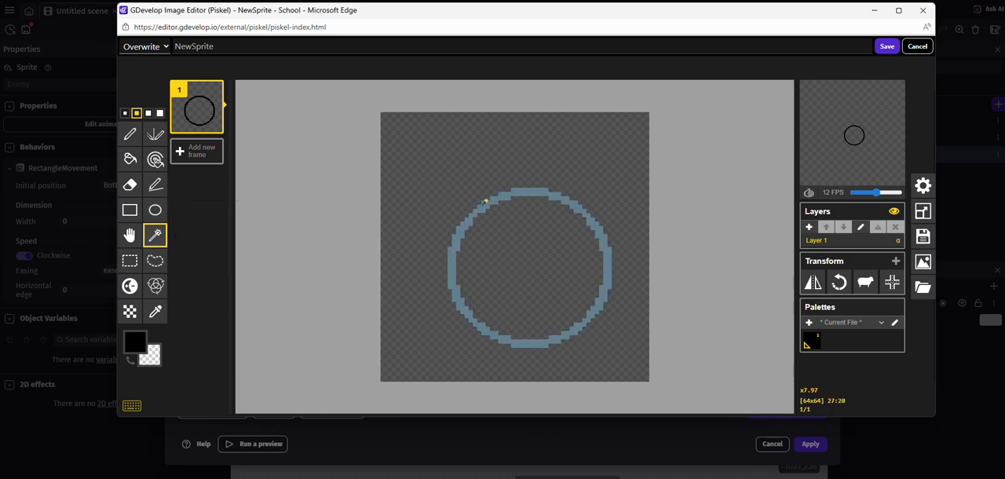
pyautogui.click(129, 236)
pyautogui.moveTo(519, 194); pyautogui.dragTo(511, 175)
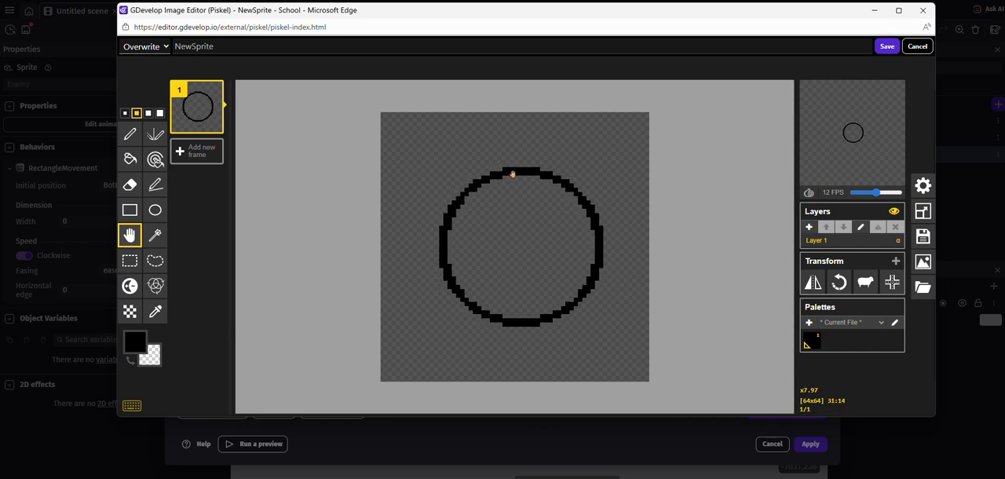
# Step: Draw two small oval eyes and a downward-pointing triangular beak inside the circle with 1-pixel black outlines
pyautogui.click(129, 134)
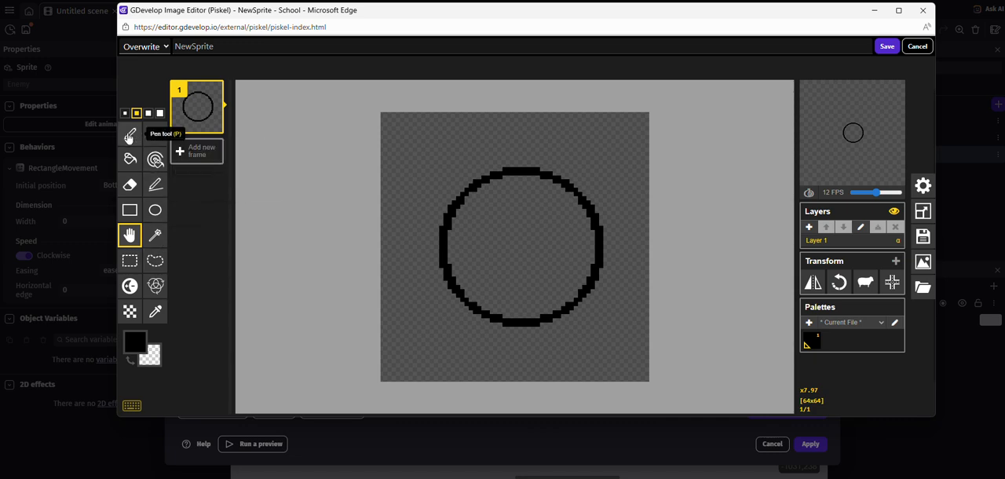
pyautogui.click(155, 210)
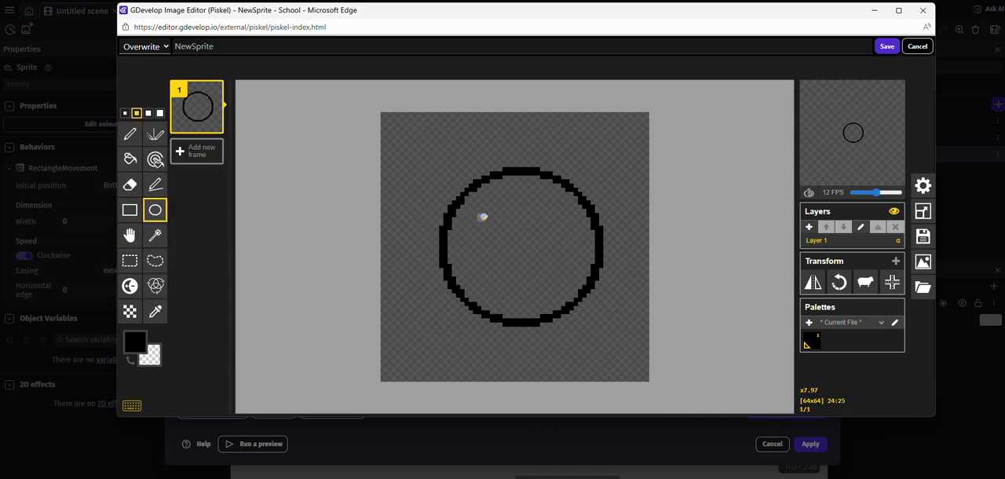
pyautogui.click(125, 112)
pyautogui.moveTo(479, 211)
pyautogui.mouseDown()
pyautogui.moveTo(503, 230)
pyautogui.moveTo(565, 228)
pyautogui.mouseUp()
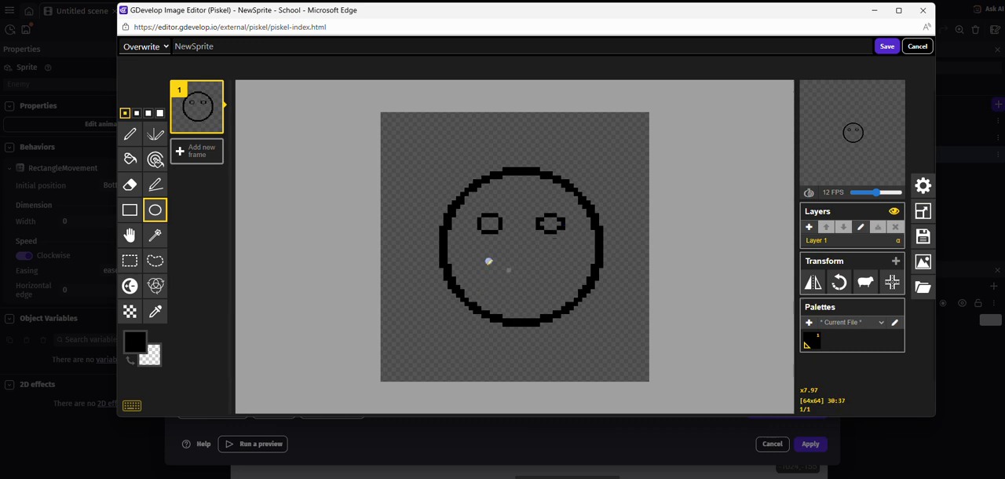
pyautogui.click(131, 132)
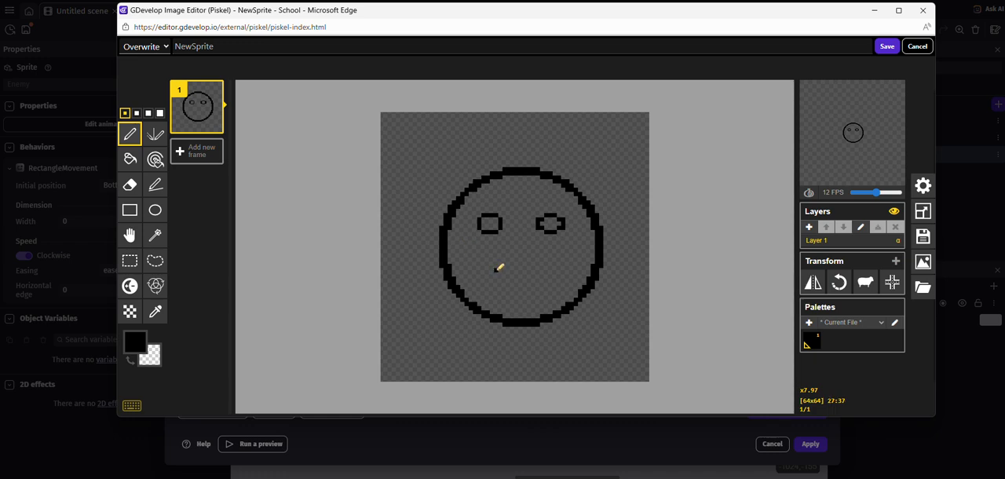
pyautogui.moveTo(496, 269)
pyautogui.mouseDown()
pyautogui.moveTo(516, 285)
pyautogui.moveTo(557, 270)
pyautogui.moveTo(496, 266)
pyautogui.mouseUp()
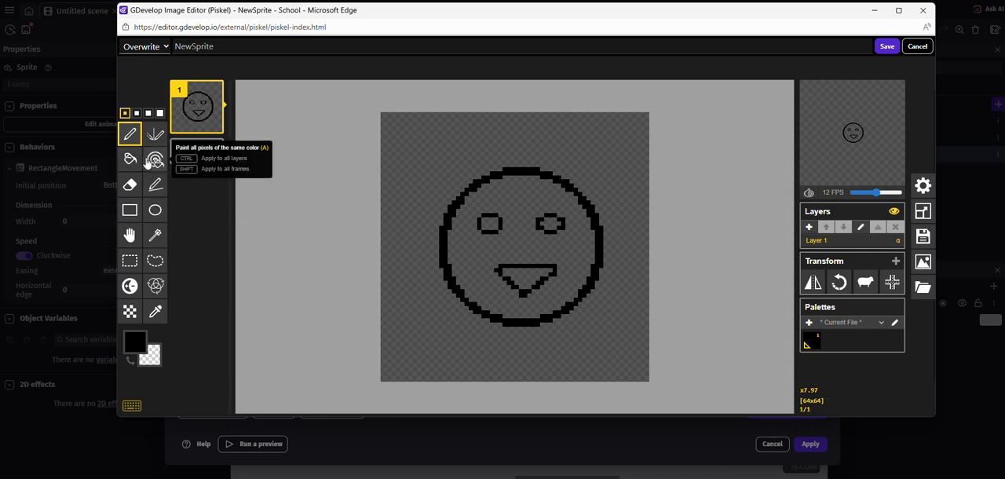
# Step: Fill the face around the eyes and beak with light grey #aeaeae using the Paint bucket
pyautogui.click(134, 161)
pyautogui.click(135, 341)
pyautogui.moveTo(200, 248)
pyautogui.mouseDown()
pyautogui.moveTo(152, 269)
pyautogui.moveTo(152, 256)
pyautogui.mouseUp()
pyautogui.click(527, 194)
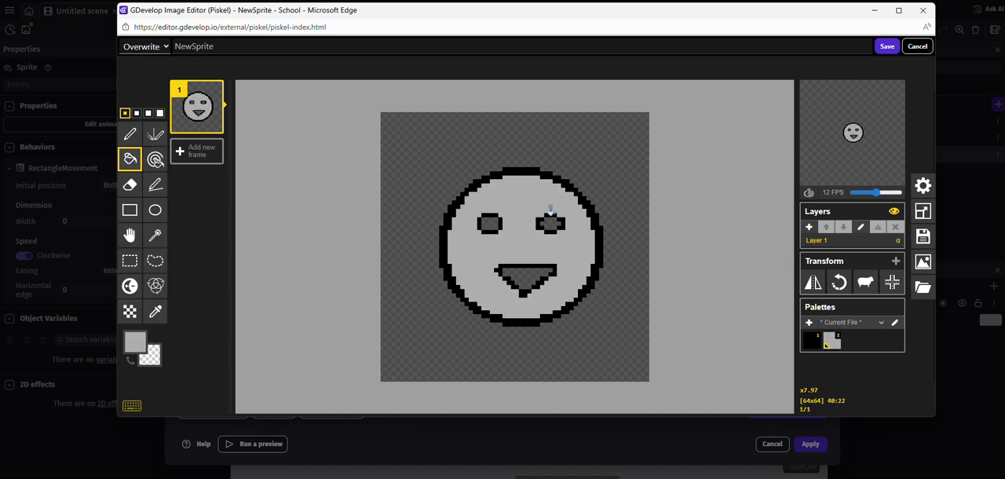
# Step: Fill the triangular beak with orange #db924d
pyautogui.click(135, 341)
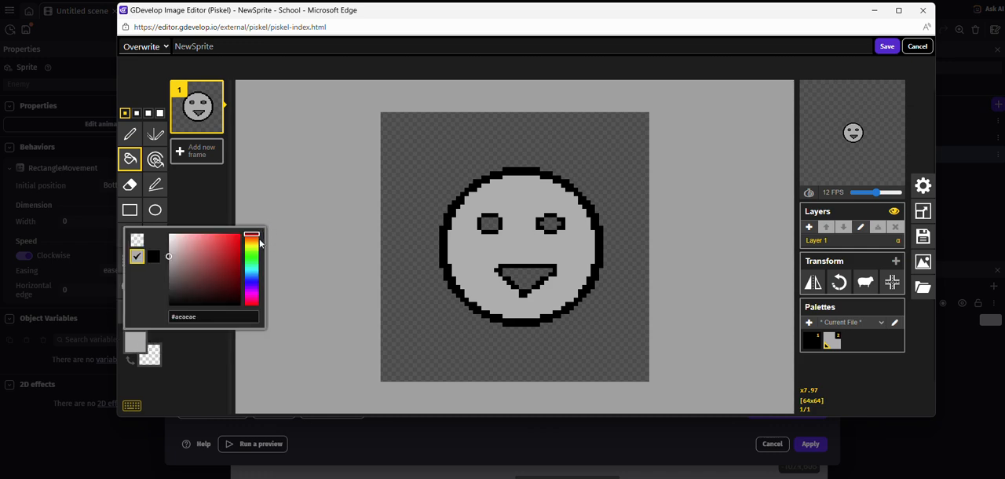
pyautogui.click(251, 239)
pyautogui.click(217, 248)
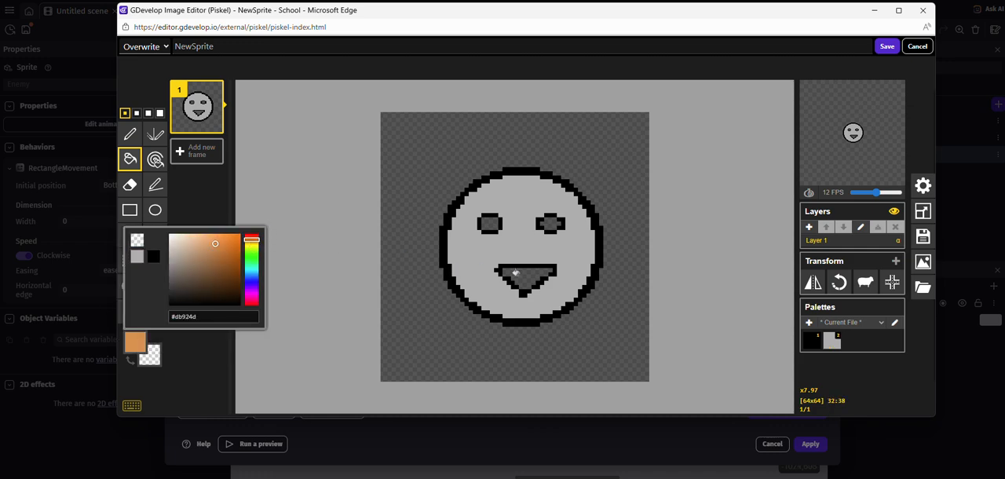
pyautogui.click(524, 275)
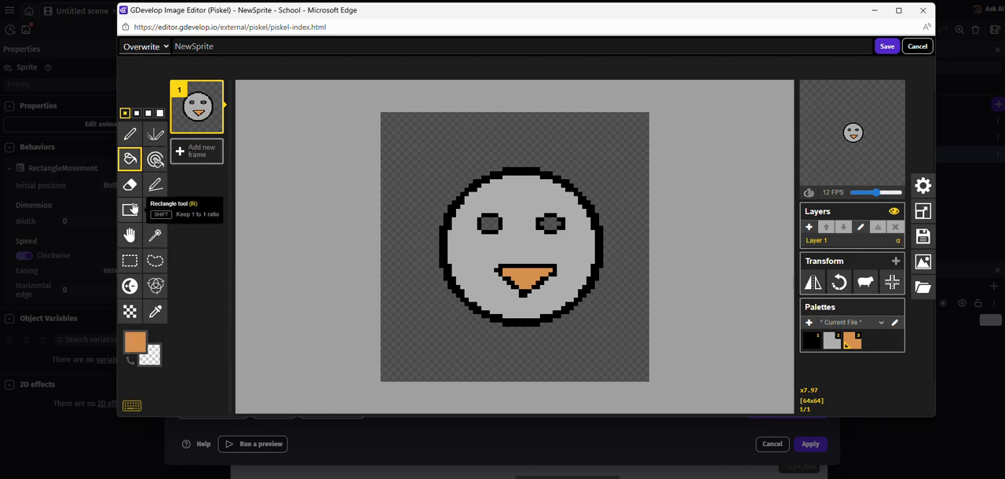
# Step: Fill the inside of both eyes with medium blue
pyautogui.click(133, 347)
pyautogui.click(251, 271)
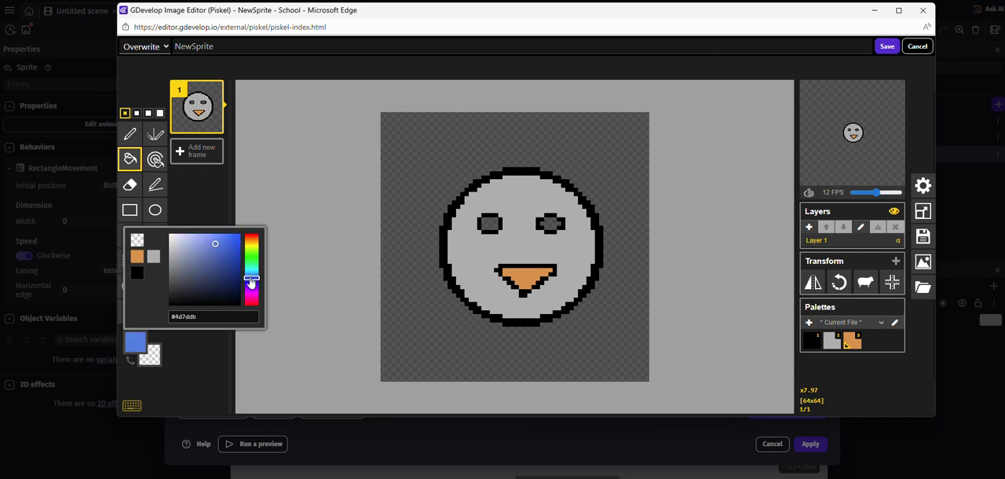
pyautogui.click(212, 252)
pyautogui.click(489, 224)
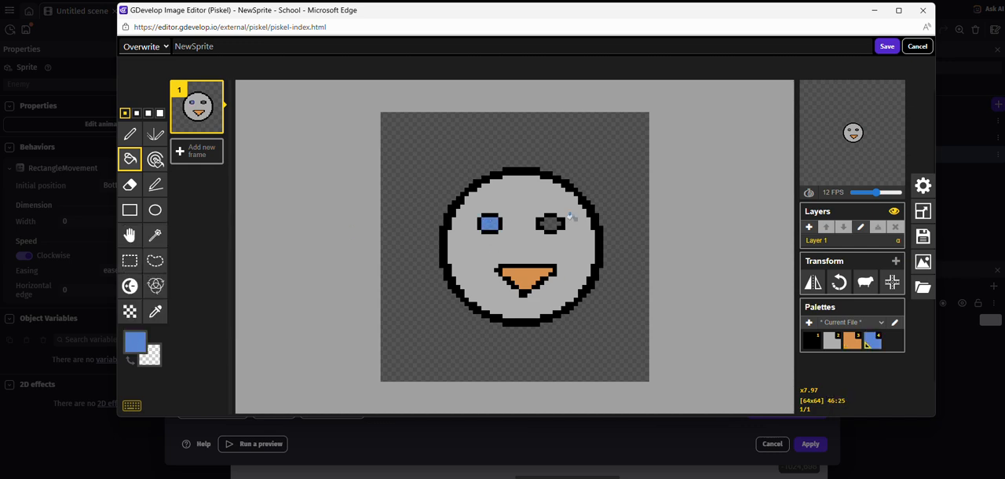
pyautogui.click(550, 223)
# Step: Recolour the face off-white #ececec and add a single highlight pixel of that colour to each eye
pyautogui.click(139, 342)
pyautogui.moveTo(179, 259); pyautogui.dragTo(165, 240)
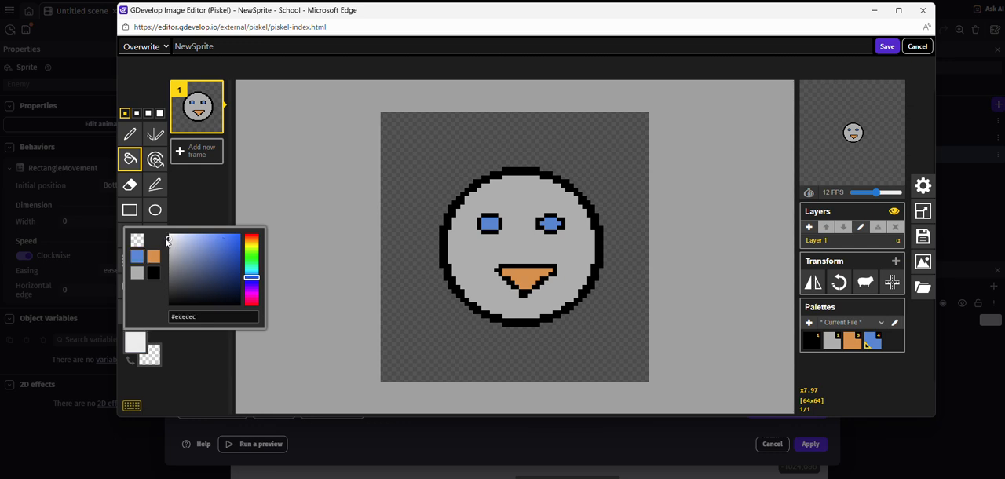
pyautogui.click(492, 261)
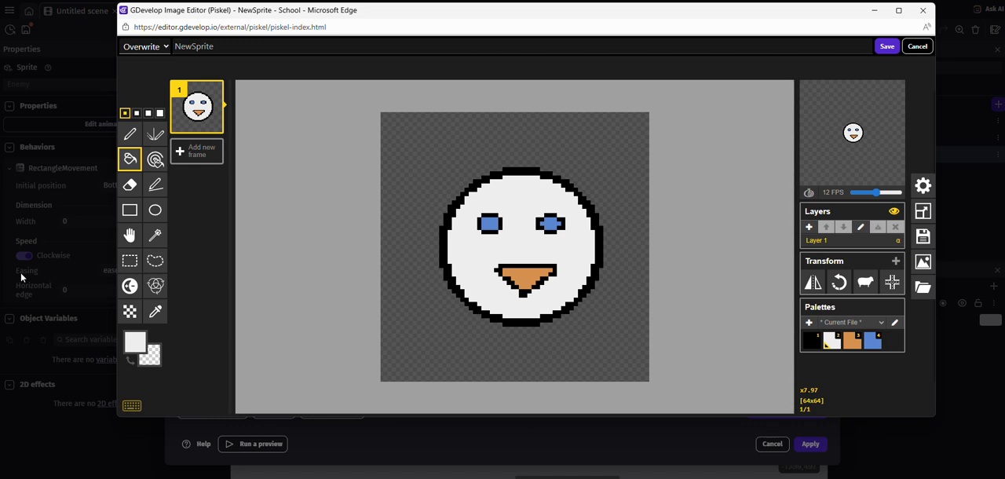
pyautogui.click(130, 134)
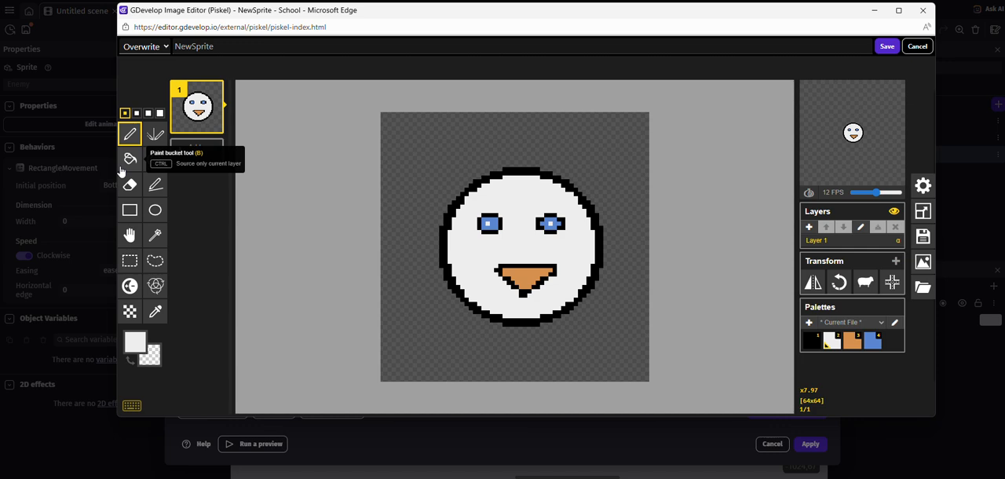
# Step: Add a second layer to the sprite and make Layer 1 with the face active again
pyautogui.click(812, 227)
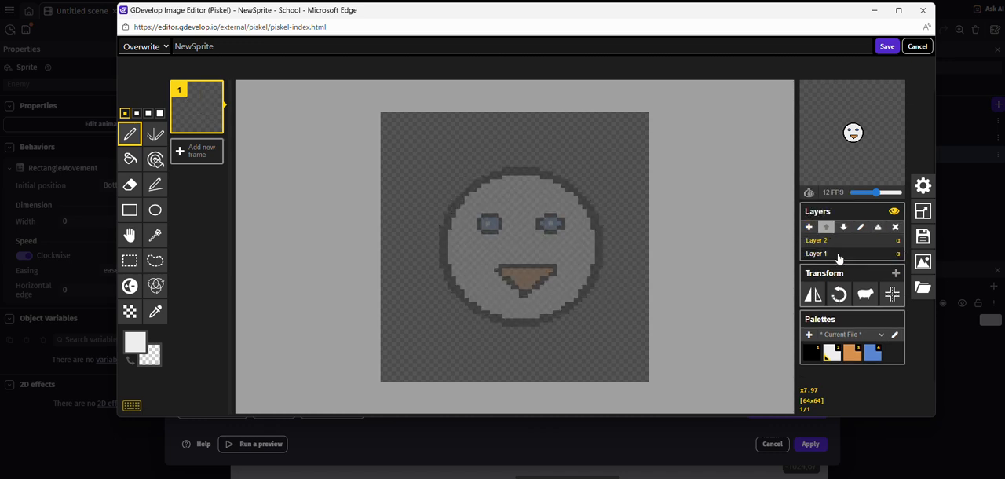
pyautogui.click(840, 254)
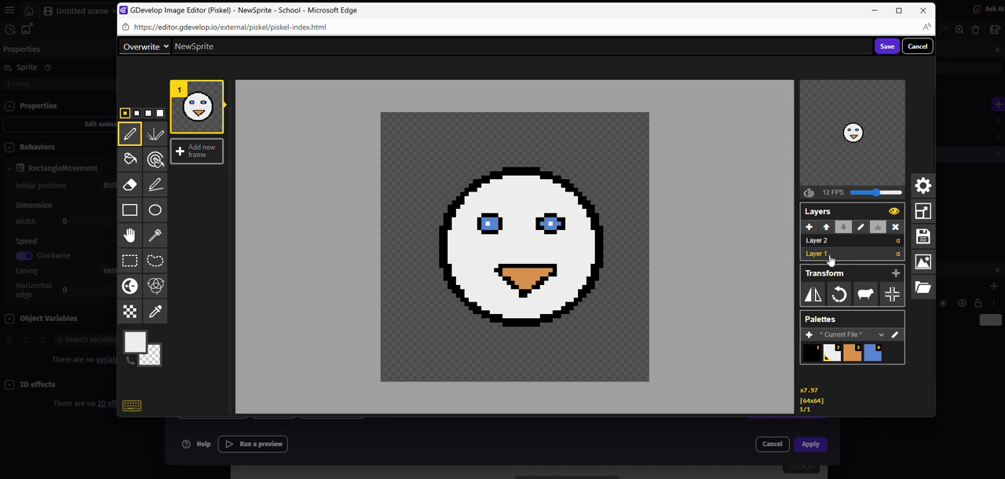
# Step: Make Layer 2 the active layer
pyautogui.click(822, 241)
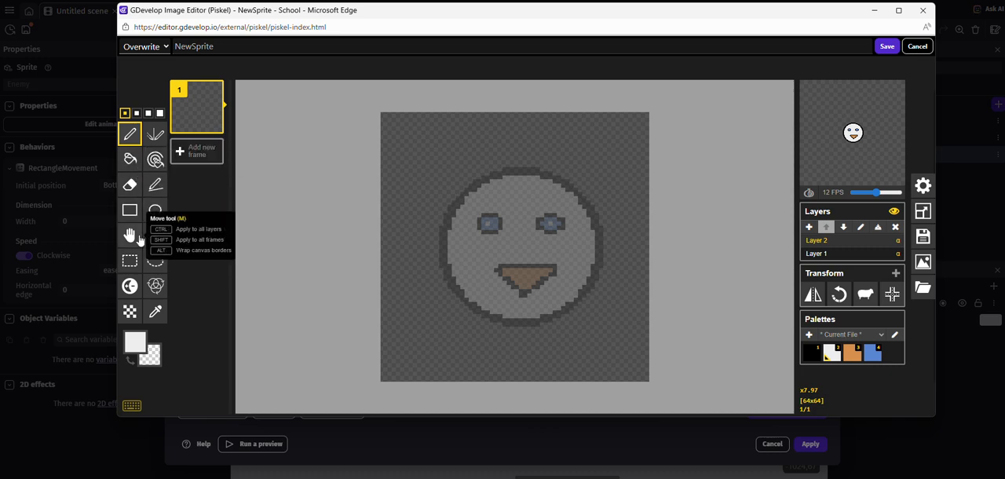
pyautogui.click(156, 210)
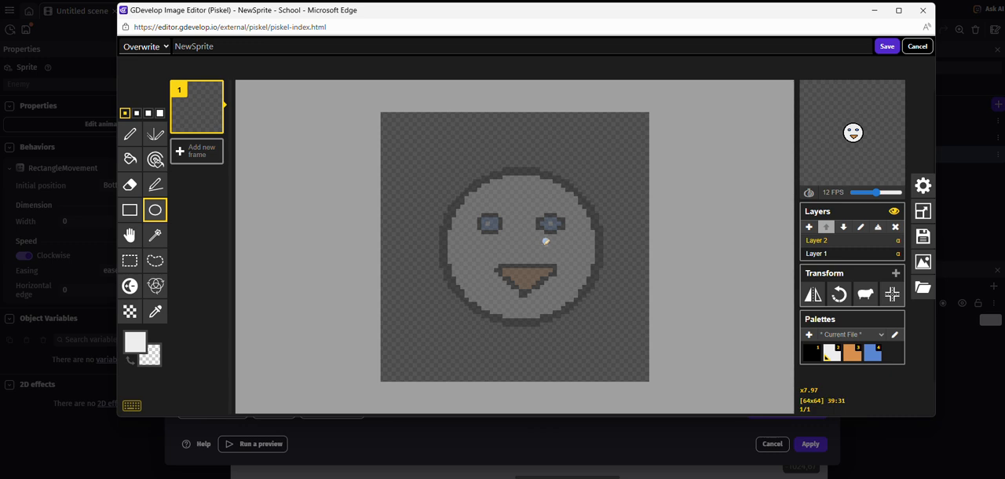
pyautogui.click(130, 134)
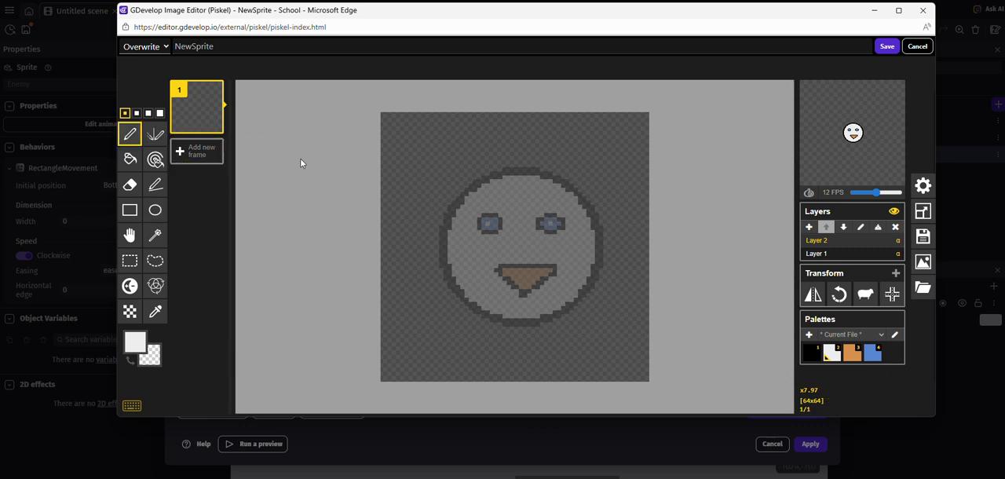
pyautogui.moveTo(562, 281)
pyautogui.mouseDown()
pyautogui.moveTo(643, 244)
pyautogui.moveTo(648, 178)
pyautogui.mouseUp()
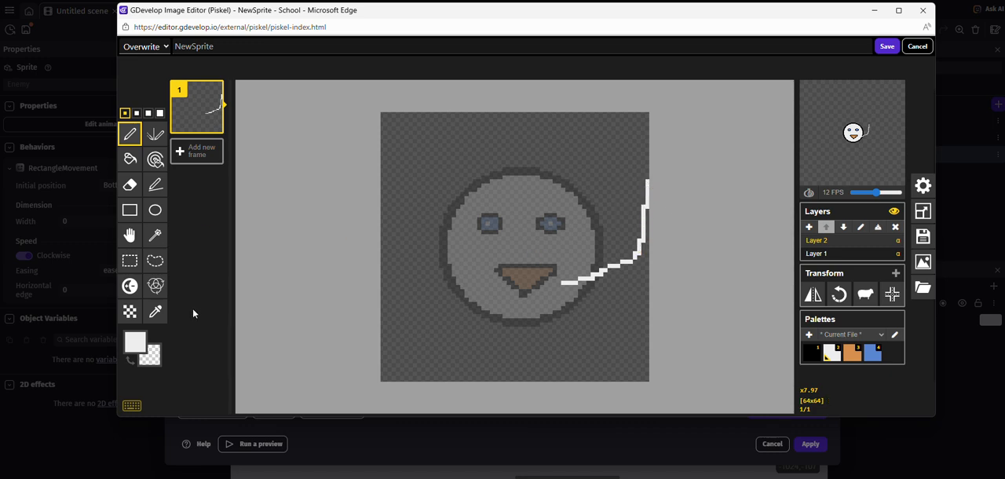
pyautogui.hotkey('ctrl', 'z')
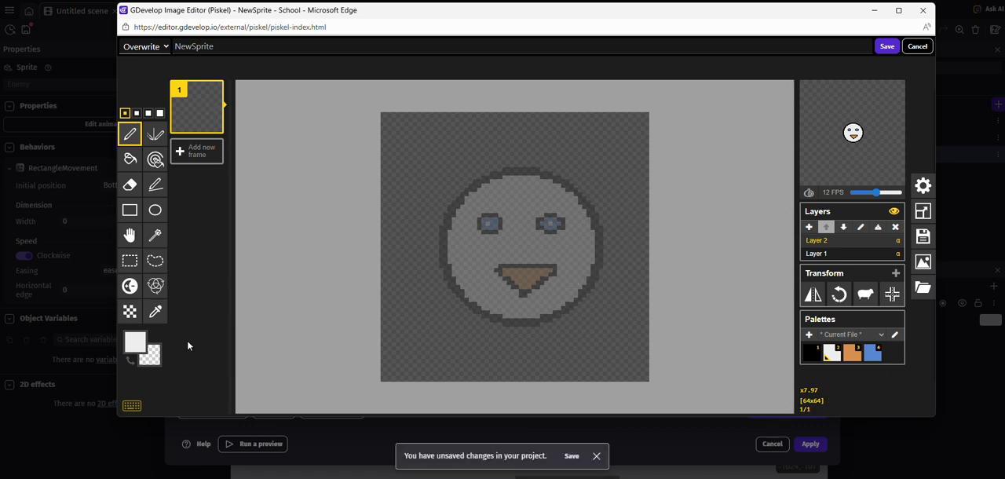
# Step: Draw closed black #020202 outlines of two raised wings on Layer 2, one on each side of the face
pyautogui.click(134, 343)
pyautogui.moveTo(194, 301); pyautogui.dragTo(146, 305)
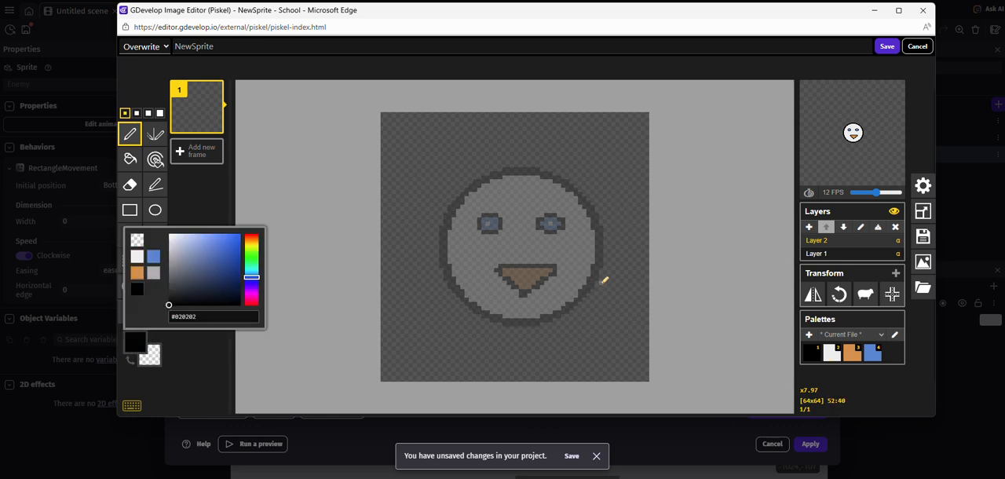
pyautogui.moveTo(600, 258)
pyautogui.mouseDown()
pyautogui.moveTo(628, 235)
pyautogui.moveTo(646, 198)
pyautogui.moveTo(644, 148)
pyautogui.moveTo(627, 158)
pyautogui.moveTo(599, 229)
pyautogui.mouseUp()
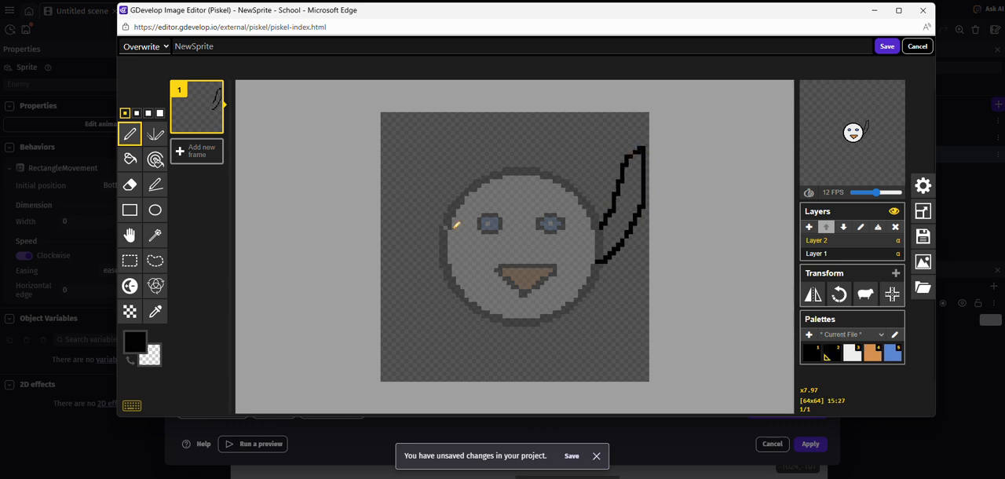
pyautogui.moveTo(443, 230)
pyautogui.mouseDown()
pyautogui.moveTo(426, 215)
pyautogui.moveTo(425, 169)
pyautogui.moveTo(384, 163)
pyautogui.moveTo(404, 256)
pyautogui.moveTo(426, 275)
pyautogui.moveTo(444, 259)
pyautogui.mouseUp()
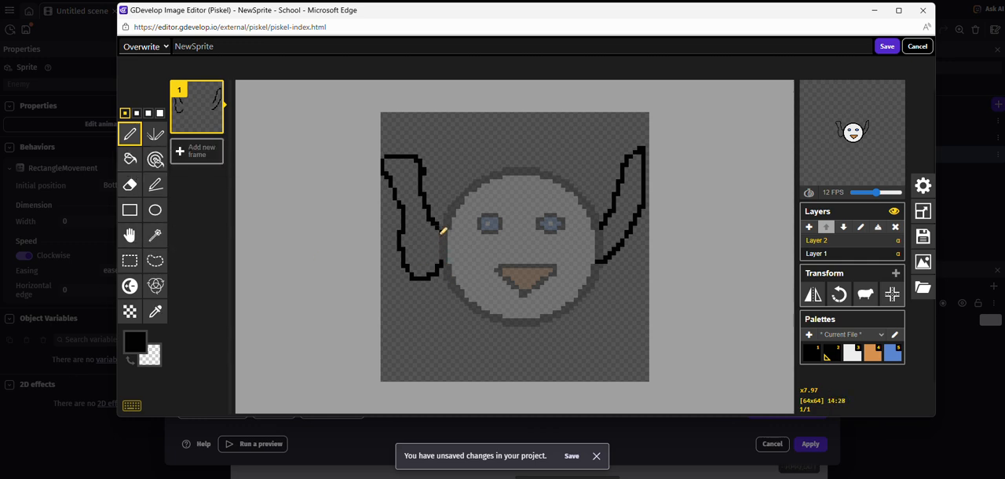
pyautogui.moveTo(442, 231); pyautogui.dragTo(440, 256)
pyautogui.moveTo(603, 227); pyautogui.dragTo(599, 246)
# Step: Fill the inside of both wings with the off-white used for the face
pyautogui.click(130, 159)
pyautogui.click(134, 341)
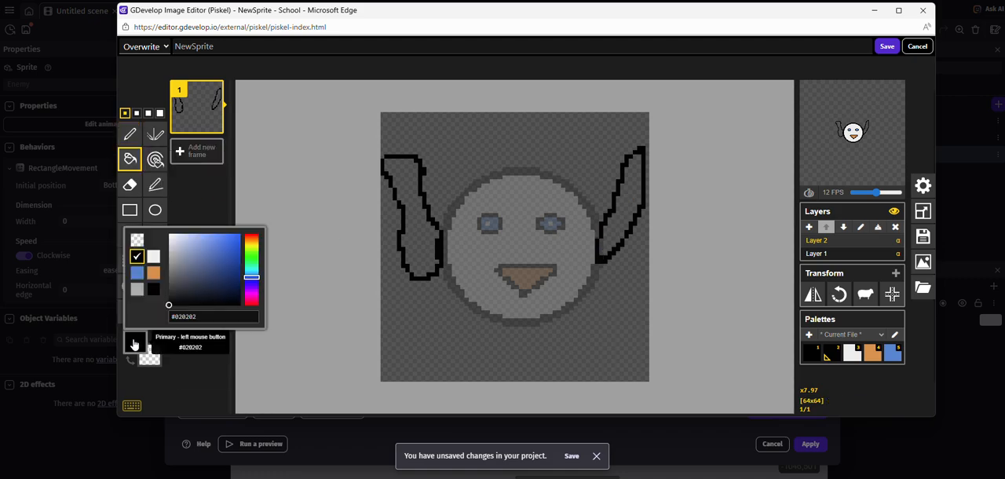
pyautogui.click(154, 259)
pyautogui.click(430, 217)
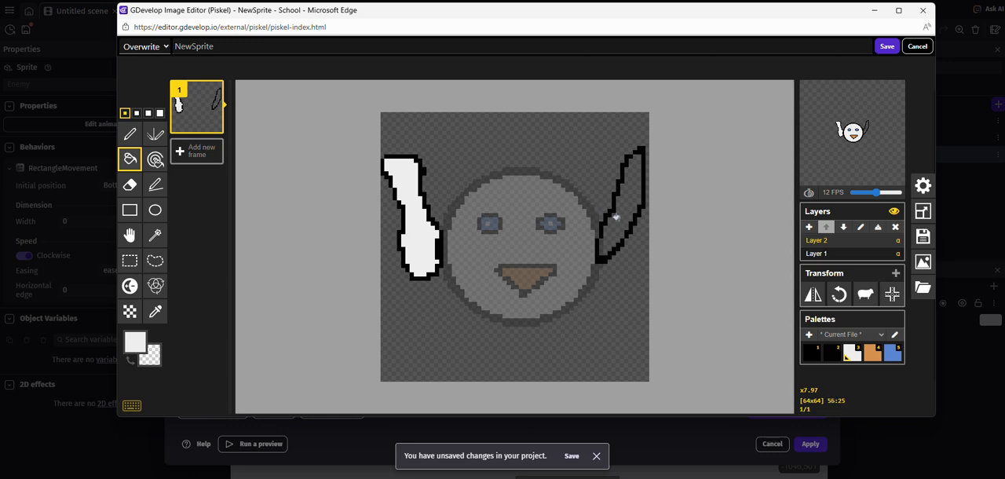
pyautogui.click(617, 219)
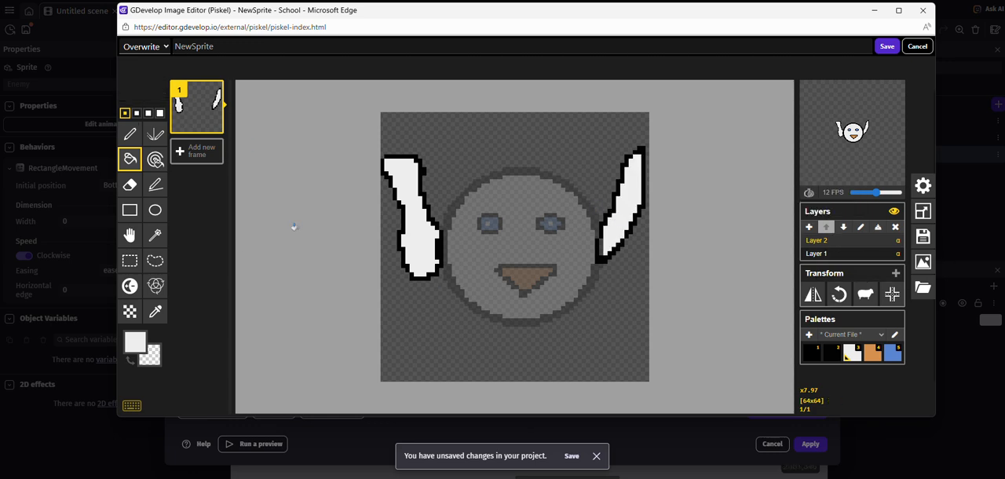
# Step: Duplicate frame 1 and move the Layer 2 wings down about 3 pixels in the new frame 2
pyautogui.moveTo(183, 120)
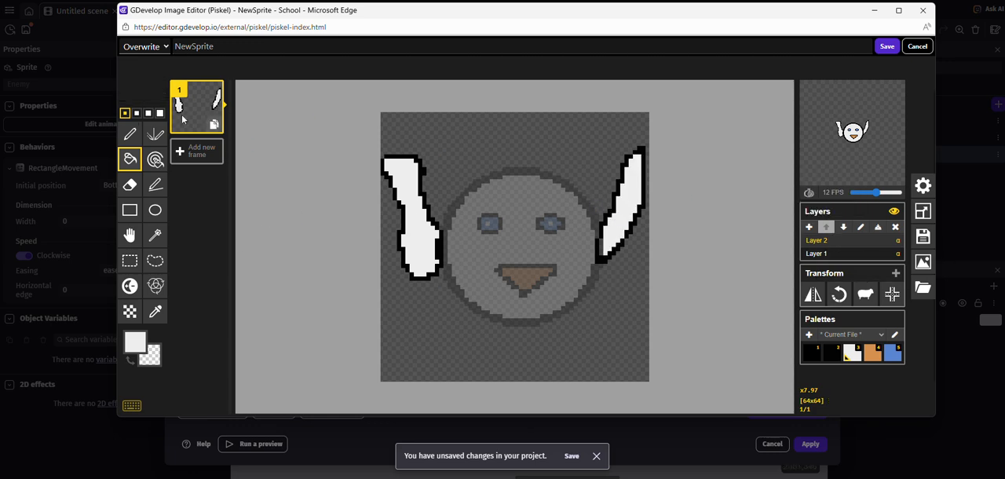
pyautogui.click(851, 257)
pyautogui.click(847, 247)
pyautogui.click(213, 125)
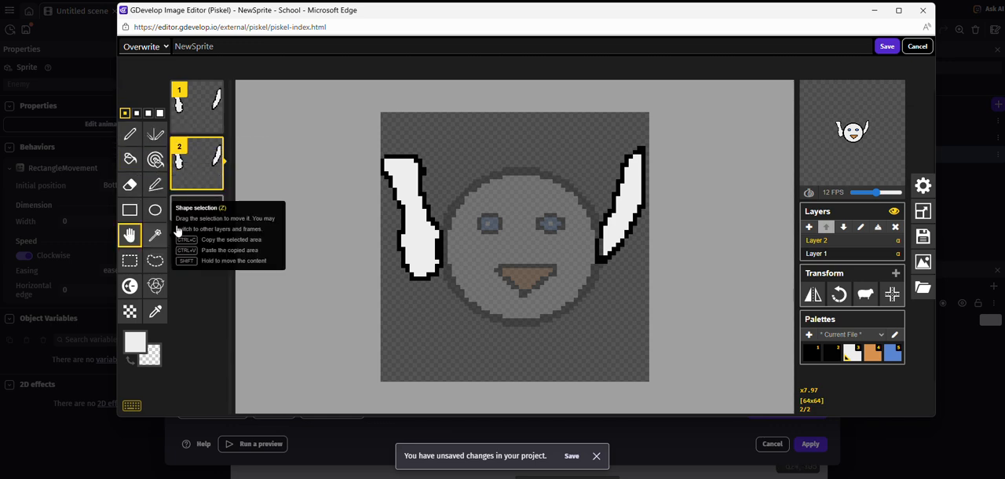
pyautogui.click(129, 235)
pyautogui.moveTo(411, 199); pyautogui.dragTo(412, 211)
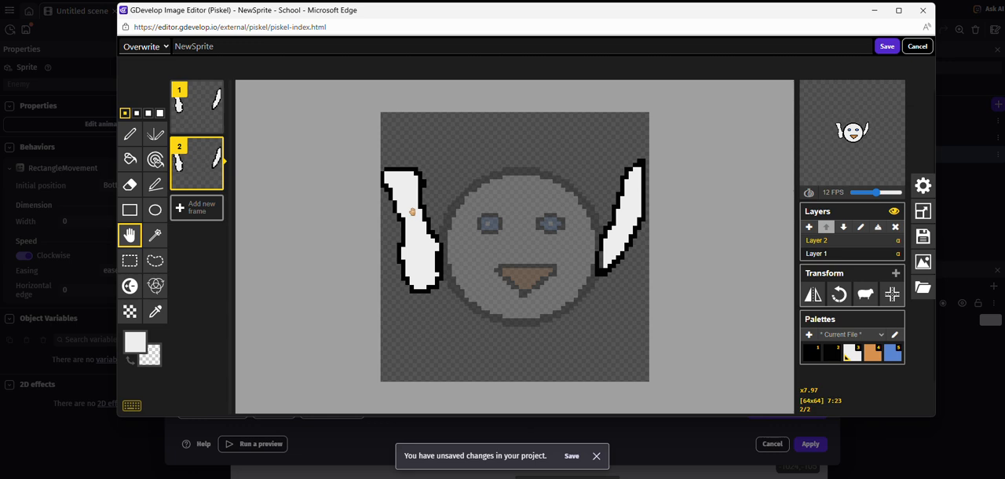
# Step: Create frames 3 and 4 by duplicating the preceding frame, lowering the wings about 3 more pixels in each
pyautogui.moveTo(872, 135)
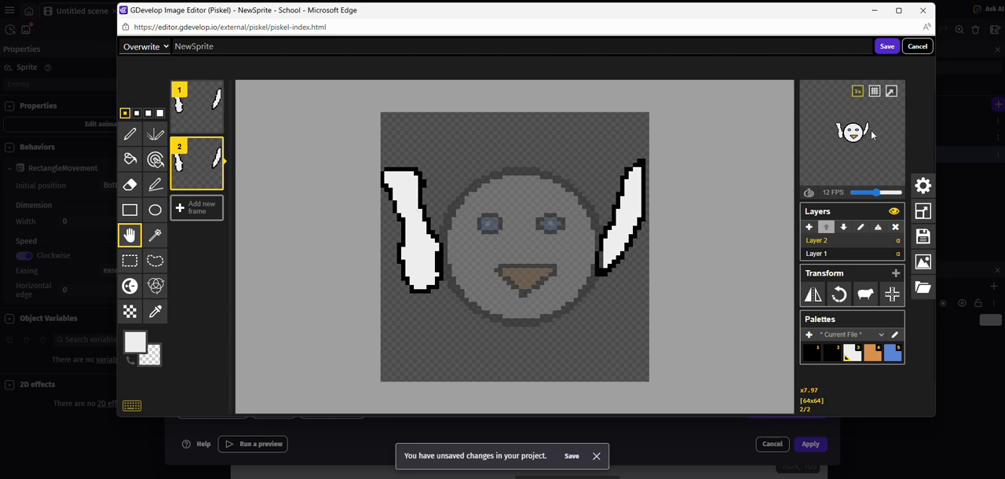
pyautogui.click(216, 181)
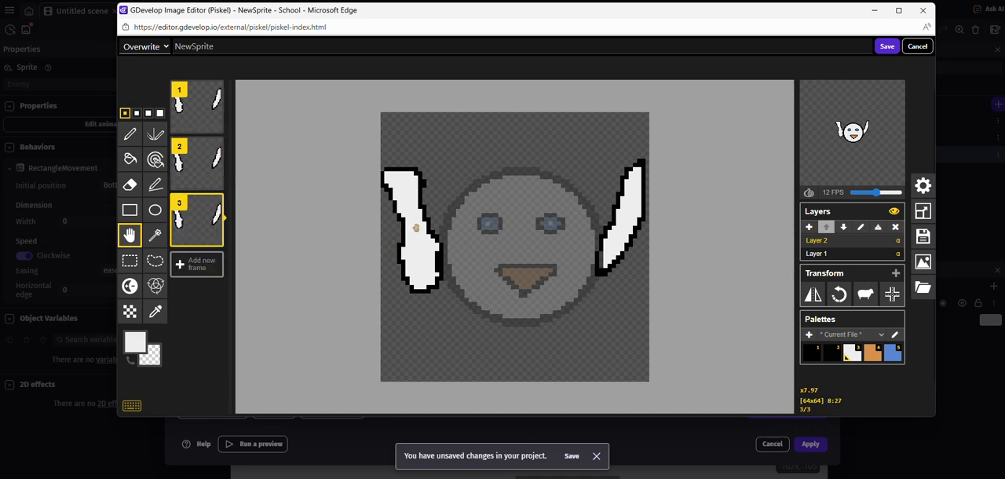
pyautogui.moveTo(416, 227); pyautogui.dragTo(417, 241)
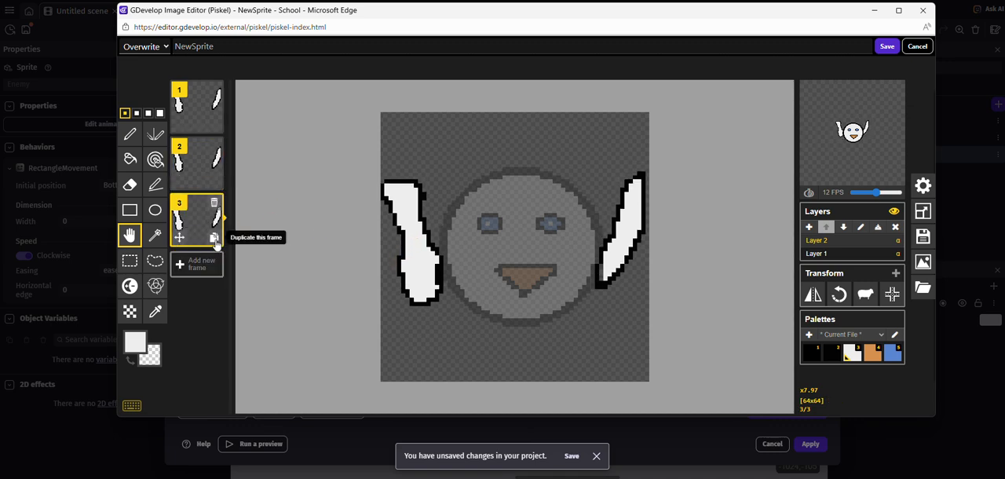
pyautogui.click(216, 237)
pyautogui.moveTo(412, 256); pyautogui.dragTo(411, 269)
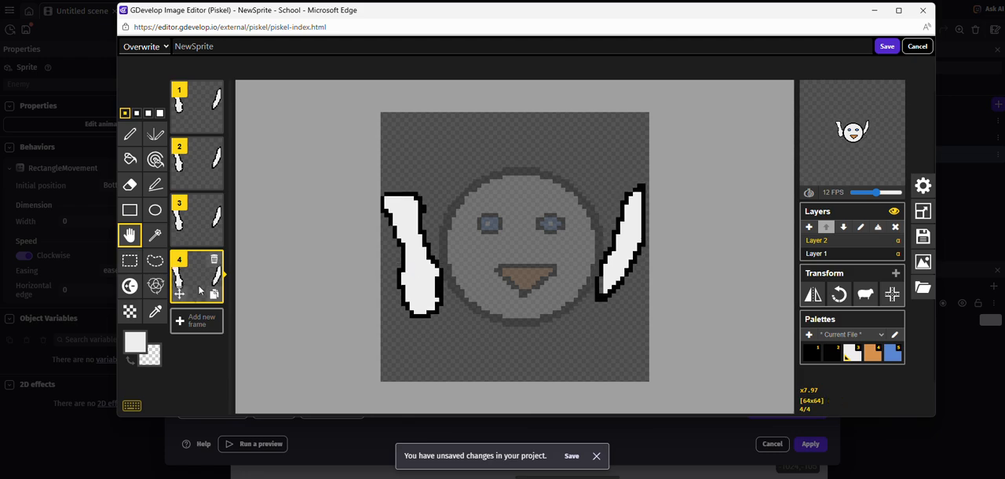
# Step: Create frames 5, 6 and 7 by duplicating the preceding frame, moving the wings progressively back up
pyautogui.click(213, 293)
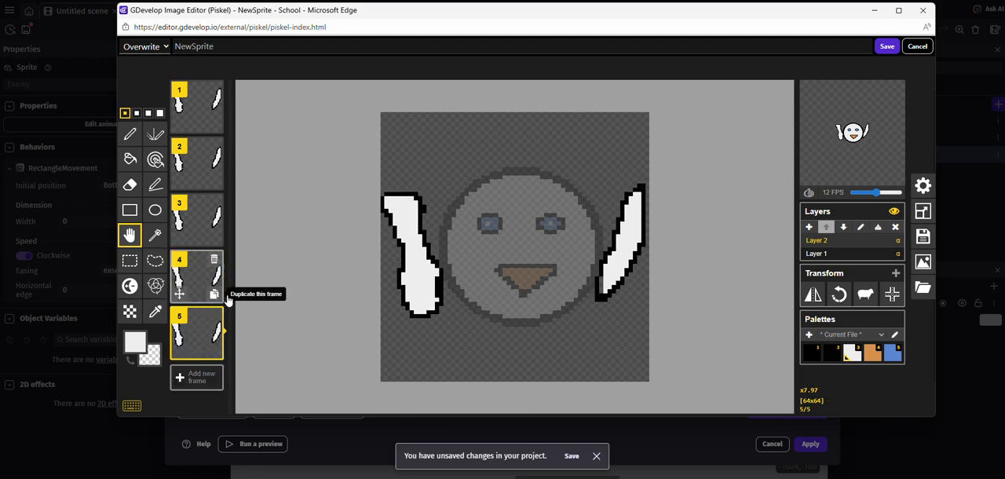
pyautogui.moveTo(403, 281); pyautogui.dragTo(419, 221)
pyautogui.click(214, 348)
pyautogui.scroll(-1, 195, 318)
pyautogui.click(213, 369)
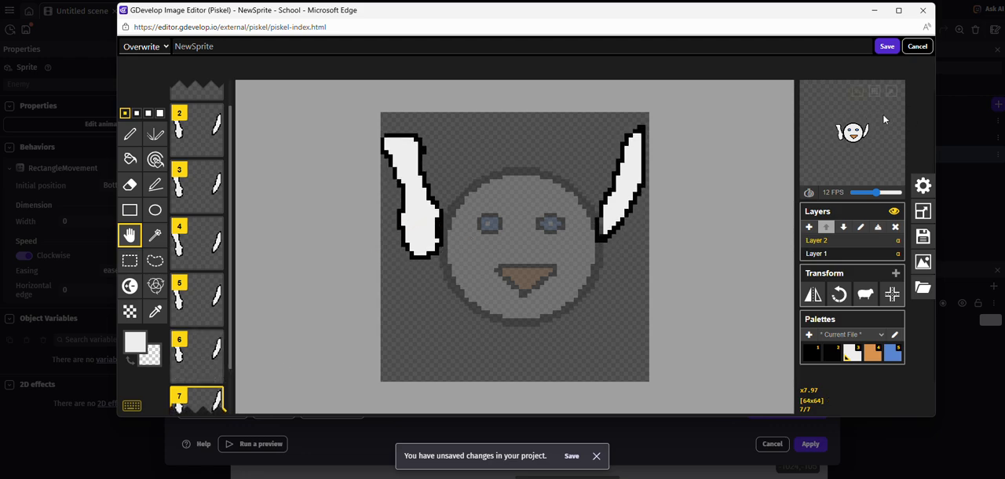
# Step: Save the seven-frame NewSprite animation back to GDevelop and apply it to the Enemy object
pyautogui.click(878, 50)
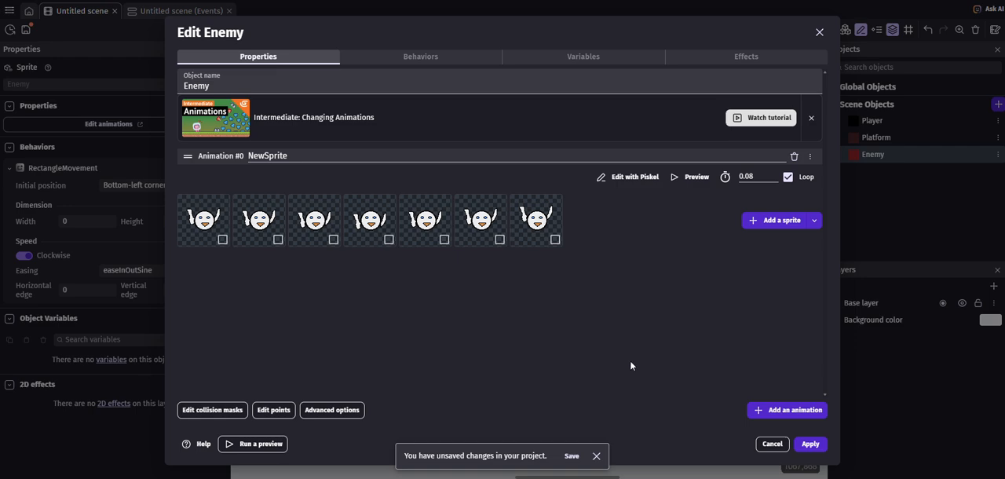
pyautogui.click(820, 445)
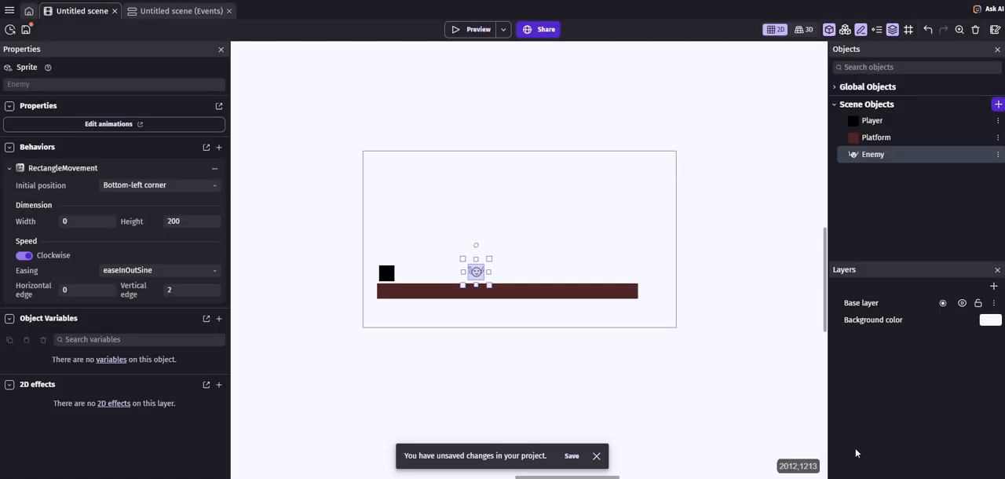
# Step: Preview the game, moving and jumping with the player to check the animated enemy, and close the preview
pyautogui.scroll(3, 465, 306)
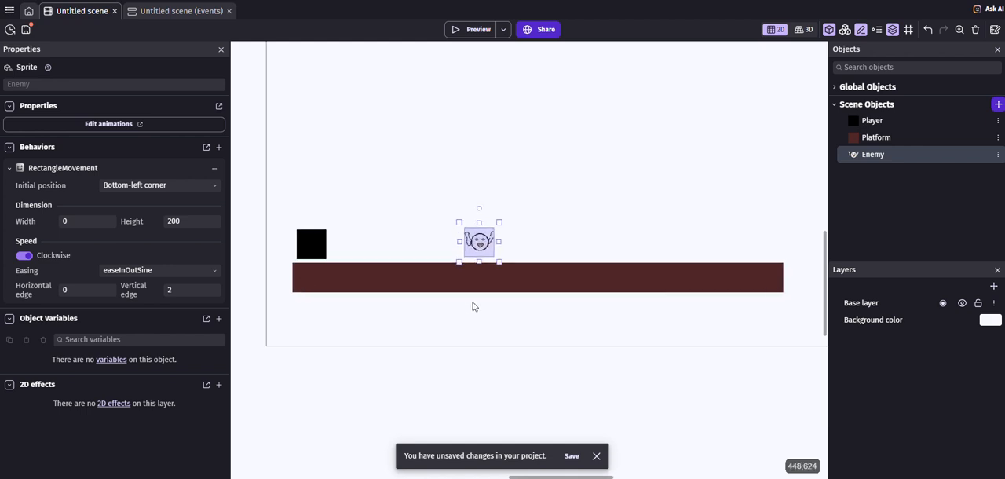
pyautogui.scroll(-4, 483, 285)
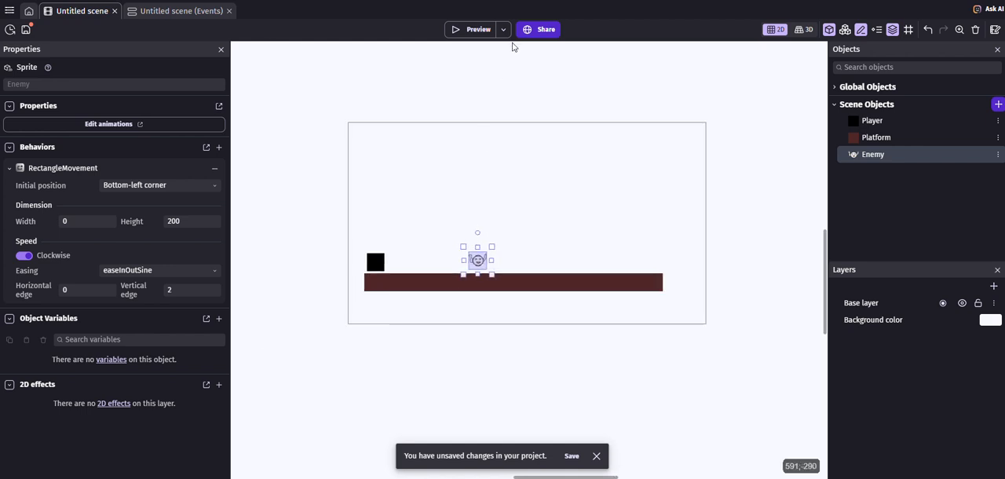
pyautogui.click(476, 30)
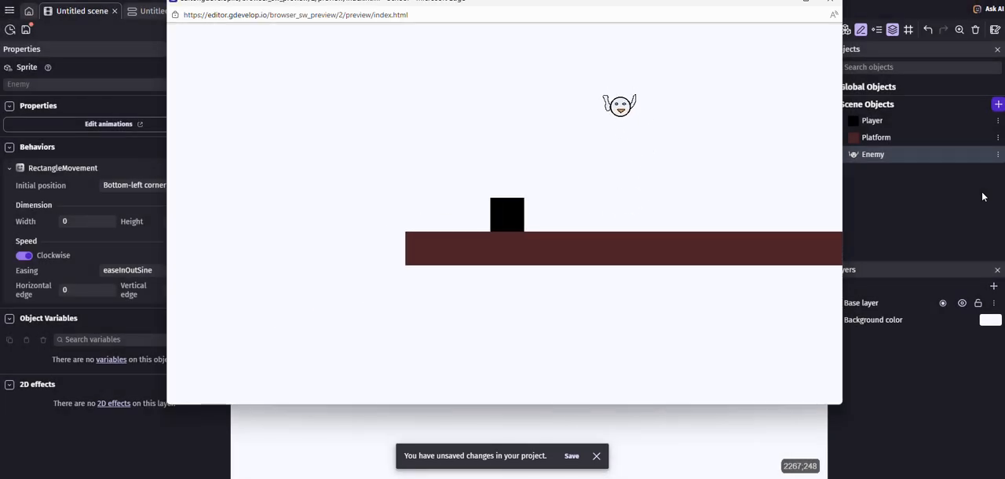
pyautogui.press('Right')
pyautogui.press('Right')
pyautogui.press('space')
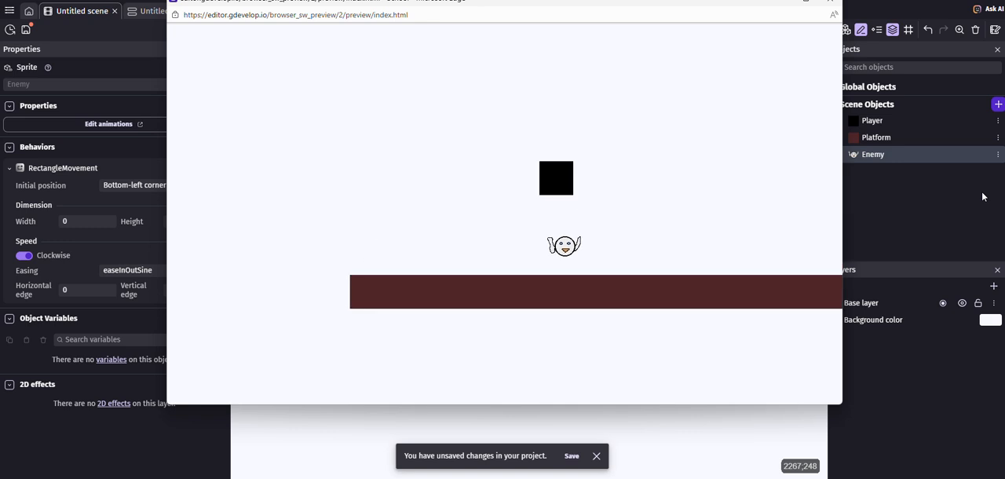
pyautogui.click(831, 3)
# Step: Run the preview again and walk the player towards the enemy to test how they interact
pyautogui.click(468, 30)
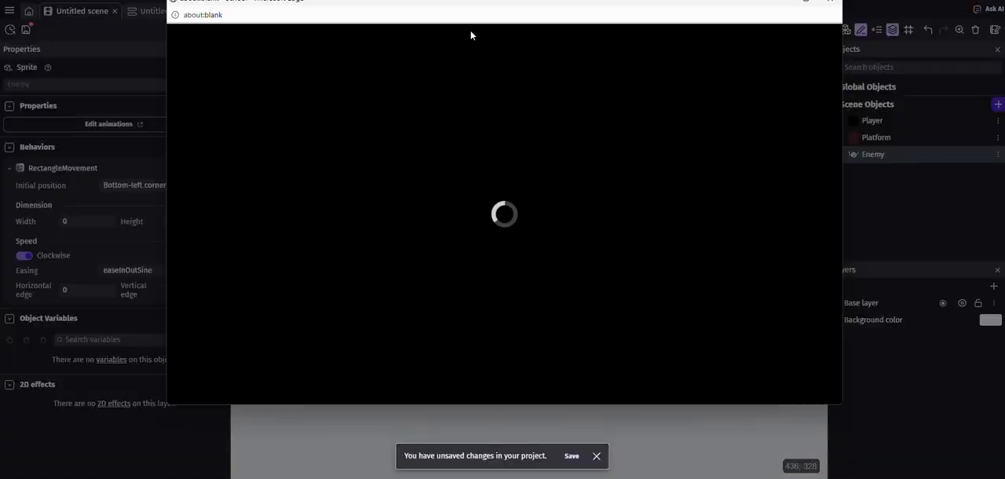
pyautogui.press('Right')
pyautogui.press('Right')
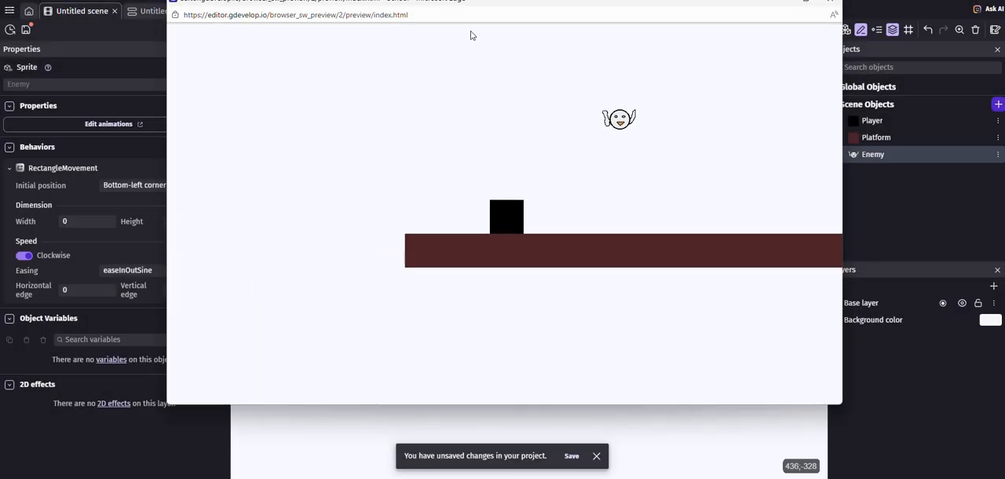
pyautogui.press('Right')
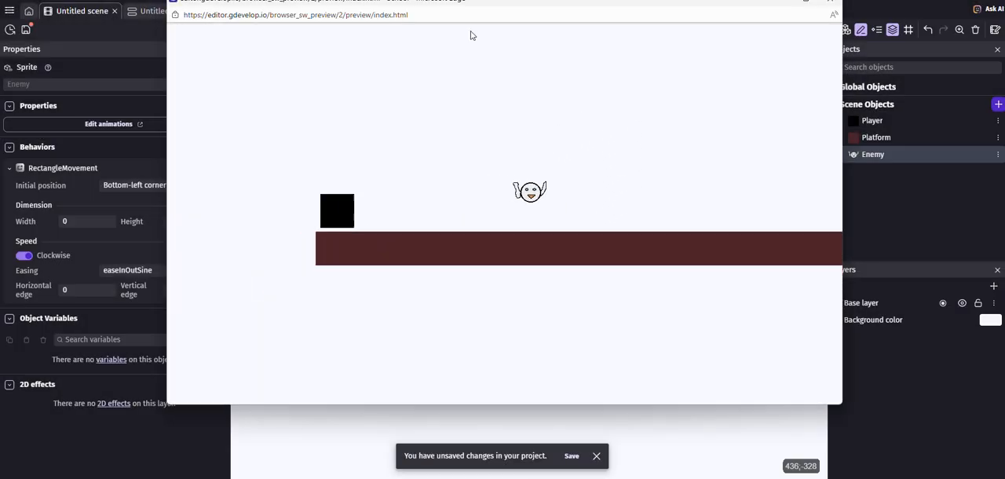
pyautogui.press('Right')
pyautogui.press('Right')
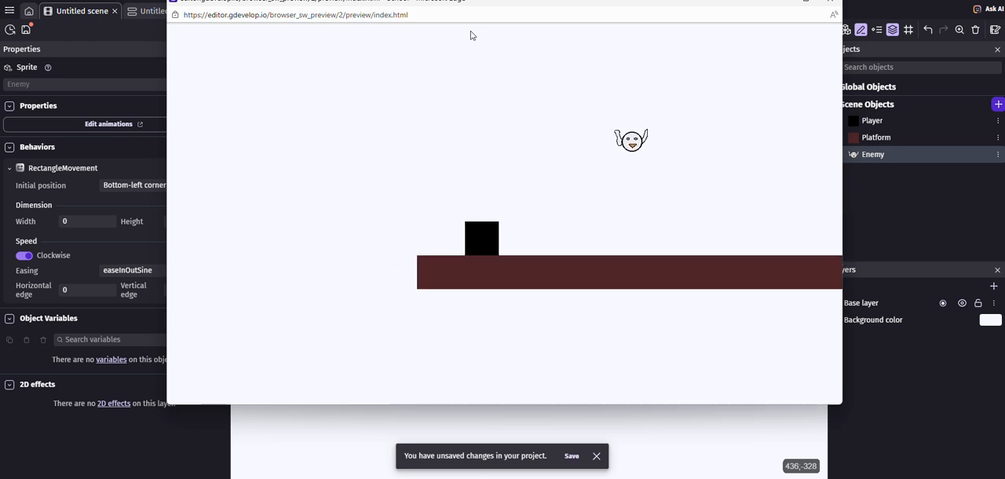